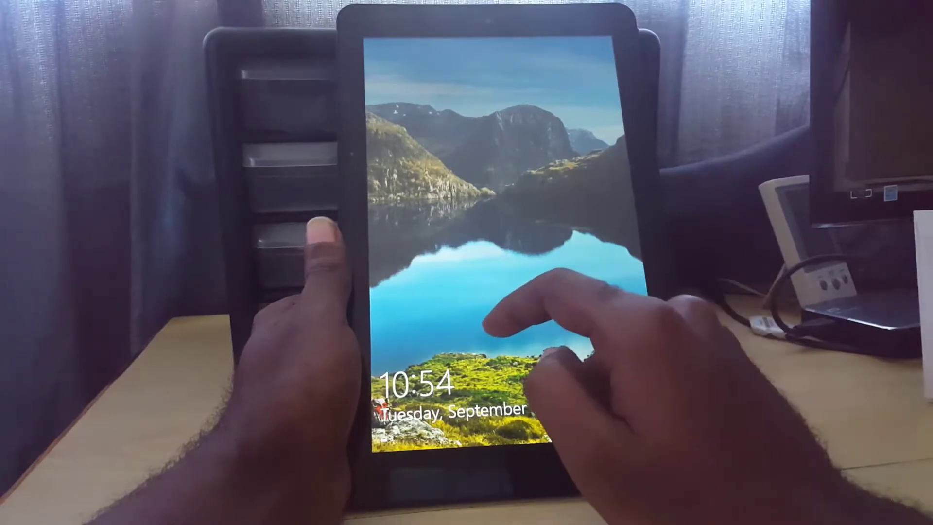
Dismiss the Windows 10 lock screen to show the tiled Start screen.
click(485, 323)
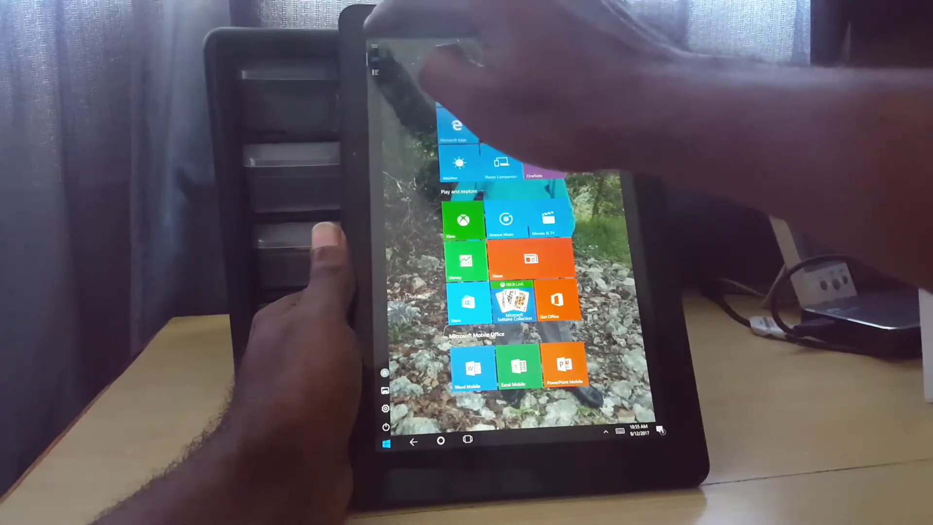
Expand the Start menu, browse All apps, and launch Windows Media Player.
click(375, 46)
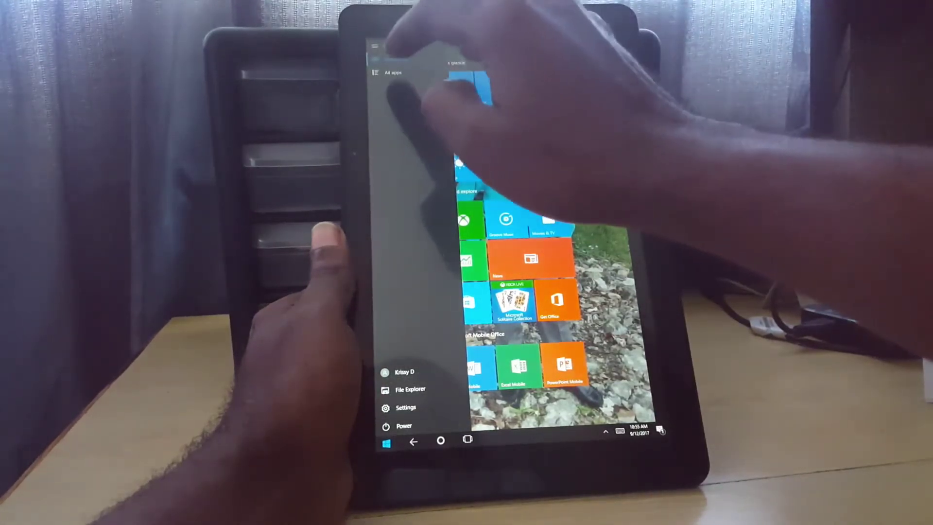
click(392, 73)
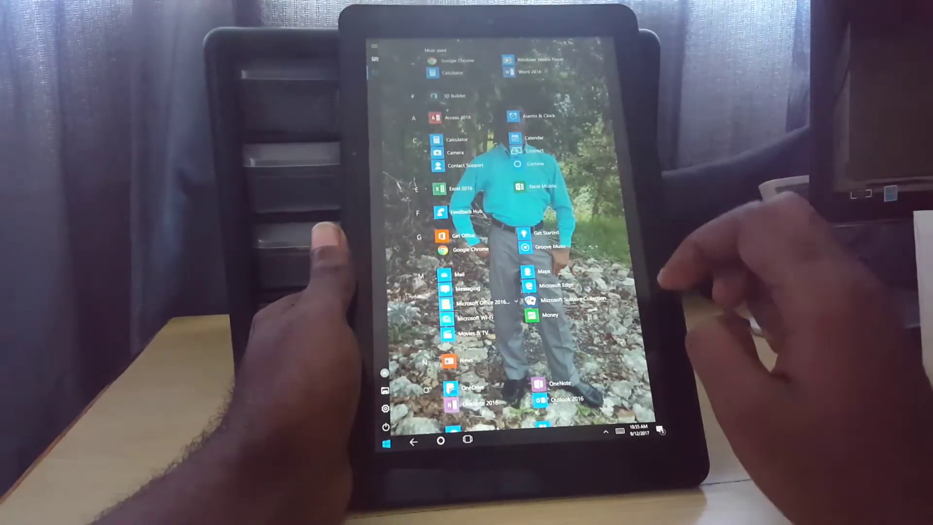
drag(620, 313, 620, 147)
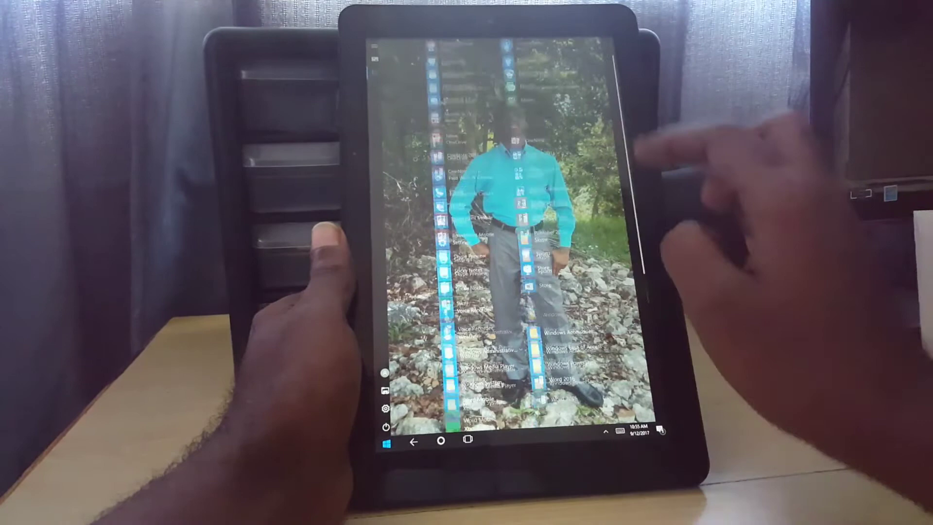
scroll(511, 241, up, 15)
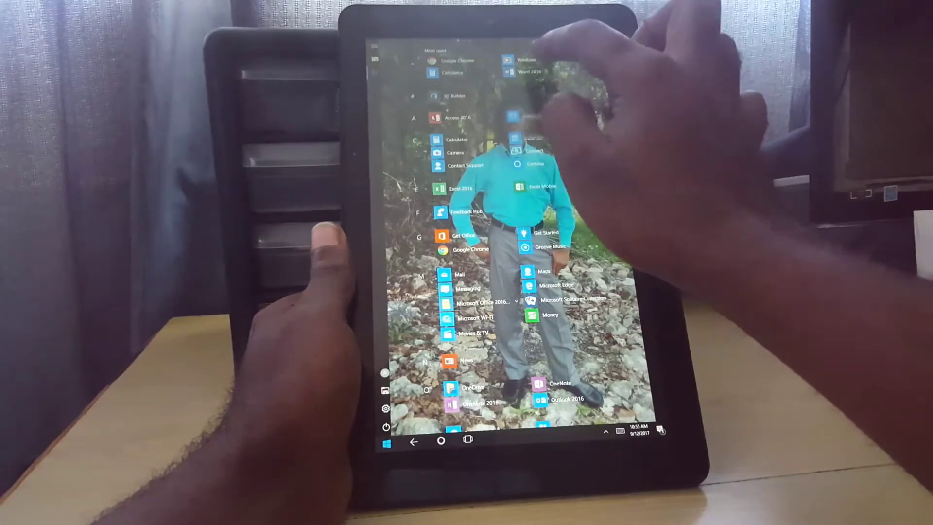
click(523, 60)
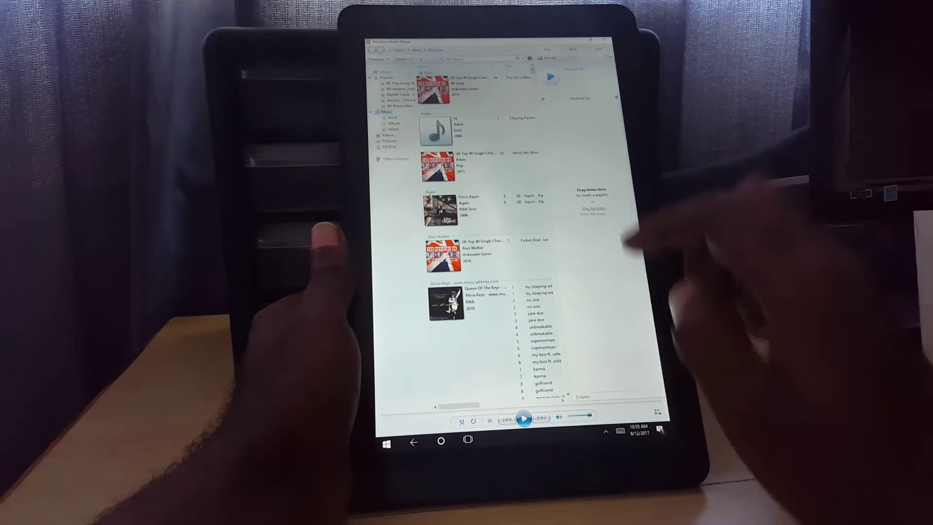
Open Cortana and Task View, briefly switch to the photo window, then return.
click(440, 441)
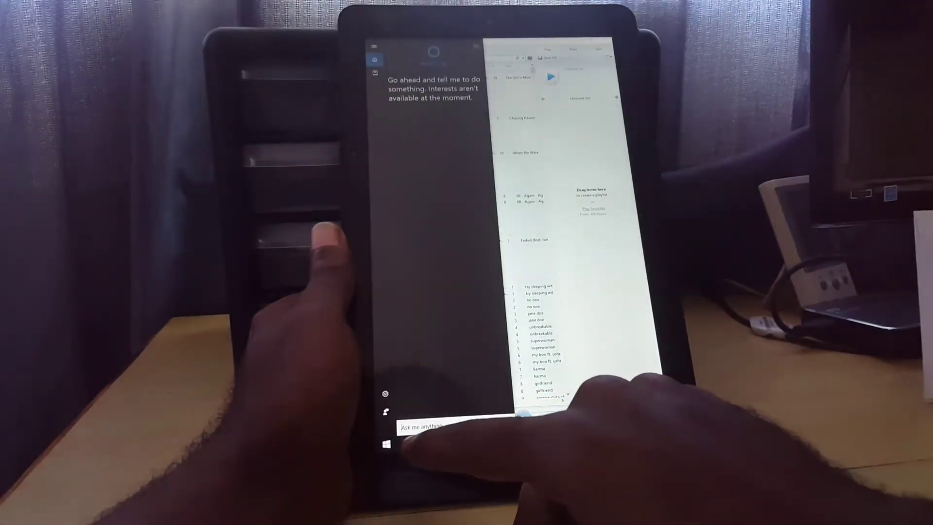
click(598, 393)
click(468, 439)
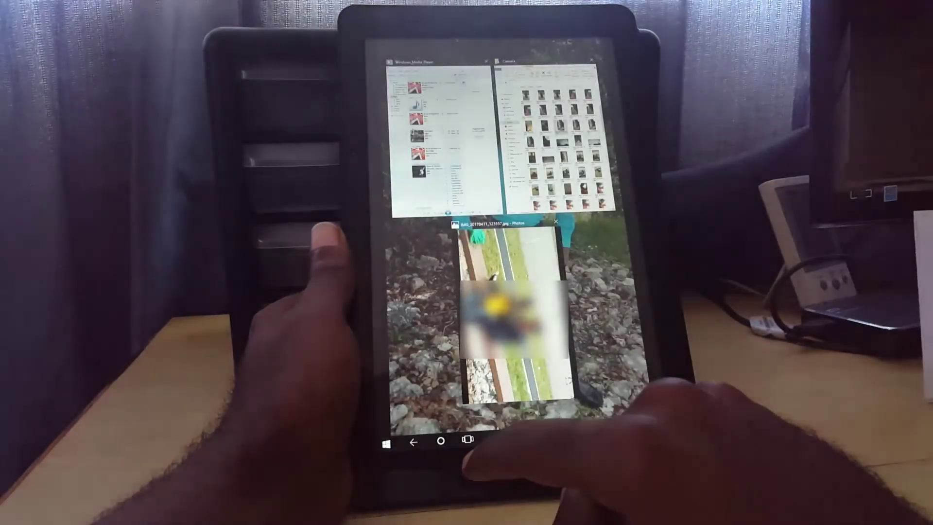
click(550, 343)
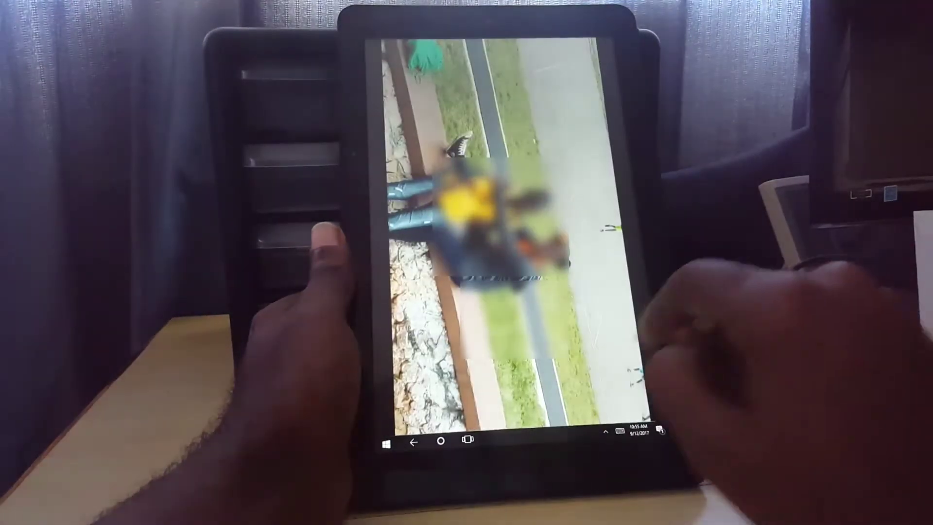
click(466, 439)
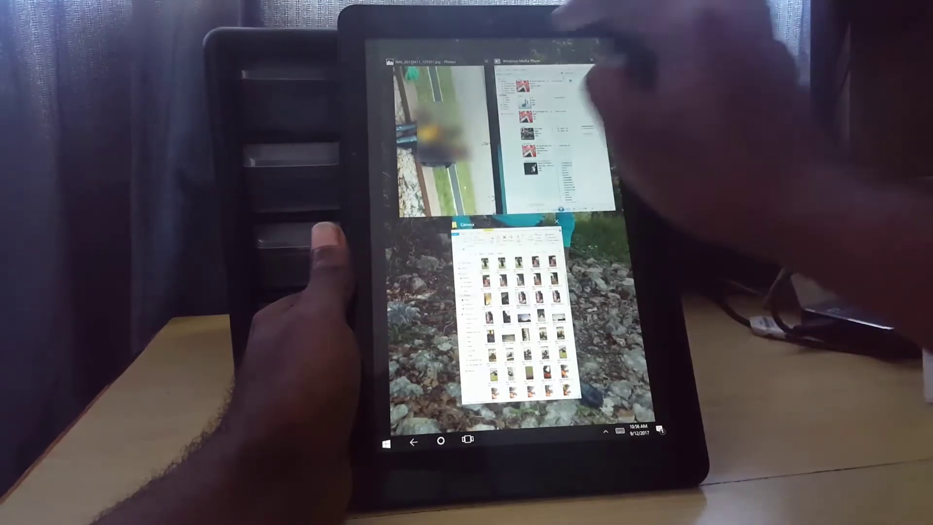
Close the Photos, Camera folder and Windows Media Player windows.
click(485, 61)
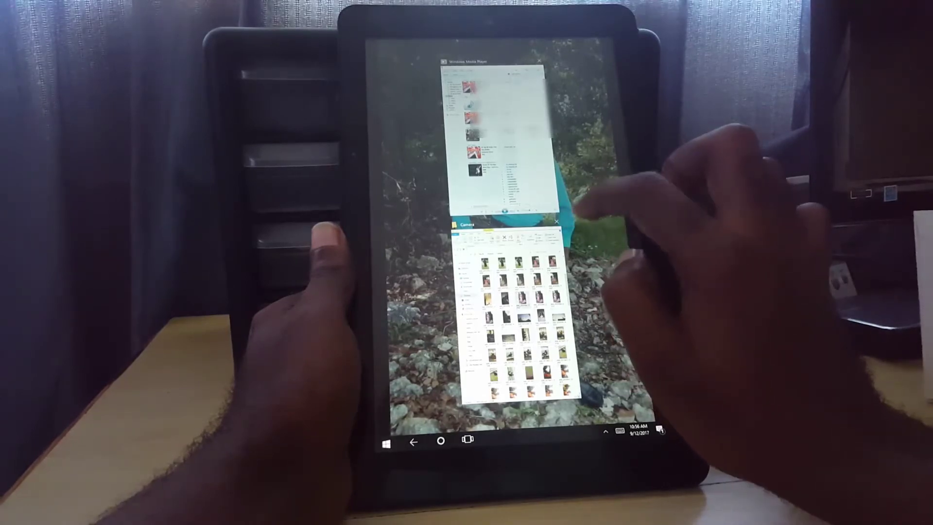
click(558, 225)
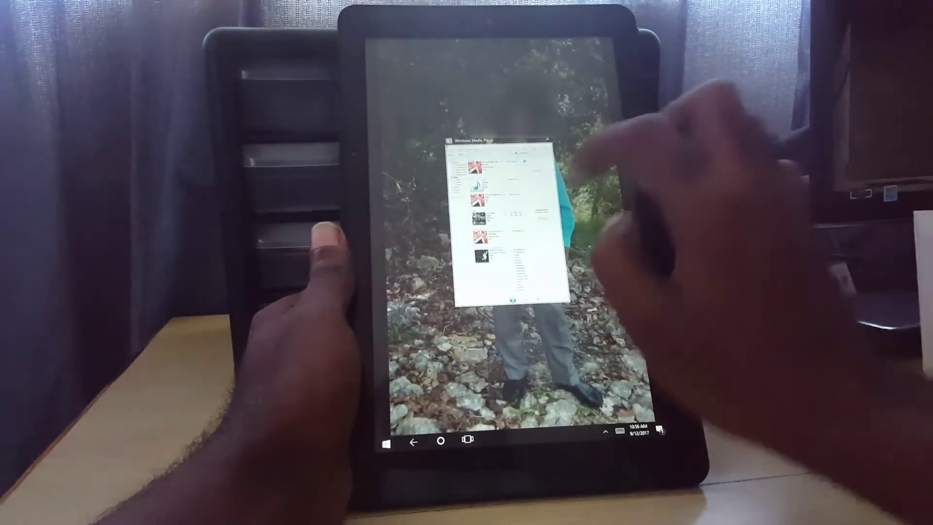
click(468, 439)
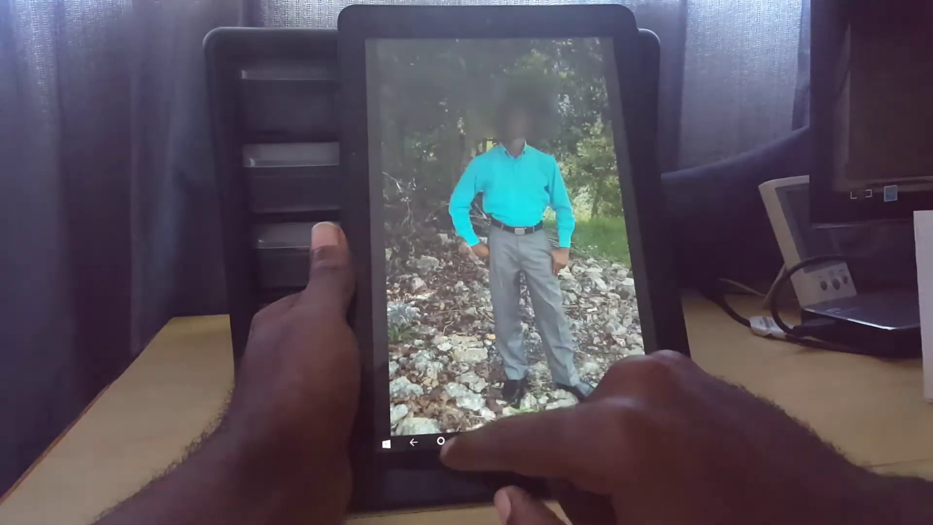
Glance at Cortana's settings from Start, close them, then launch File Explorer.
click(386, 442)
click(440, 441)
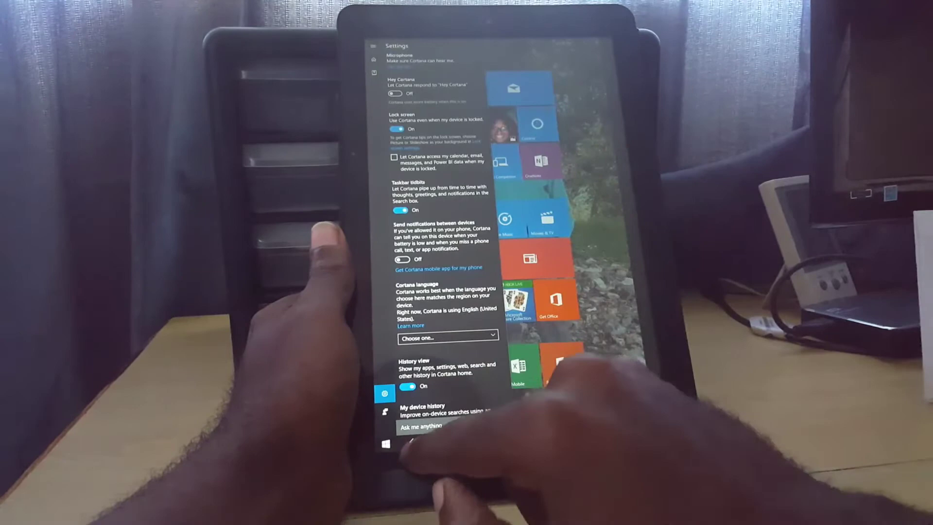
click(423, 426)
click(413, 442)
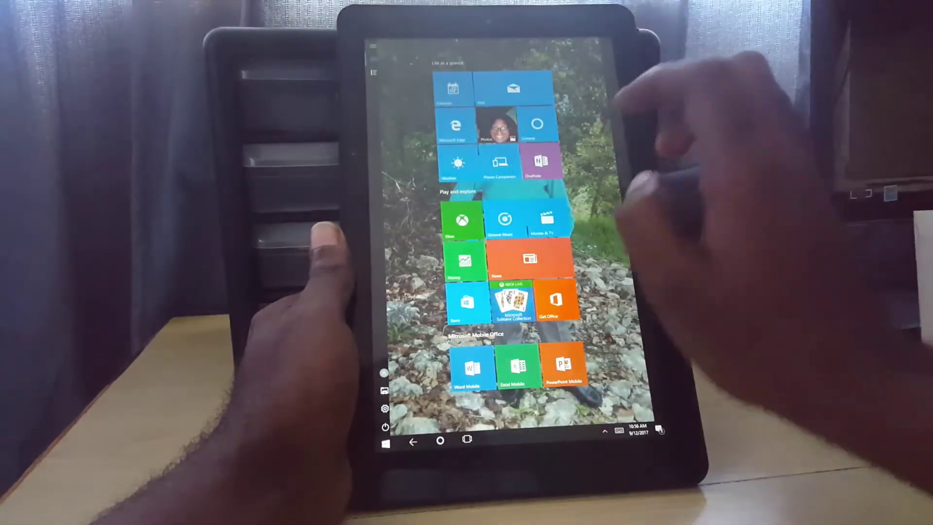
click(386, 443)
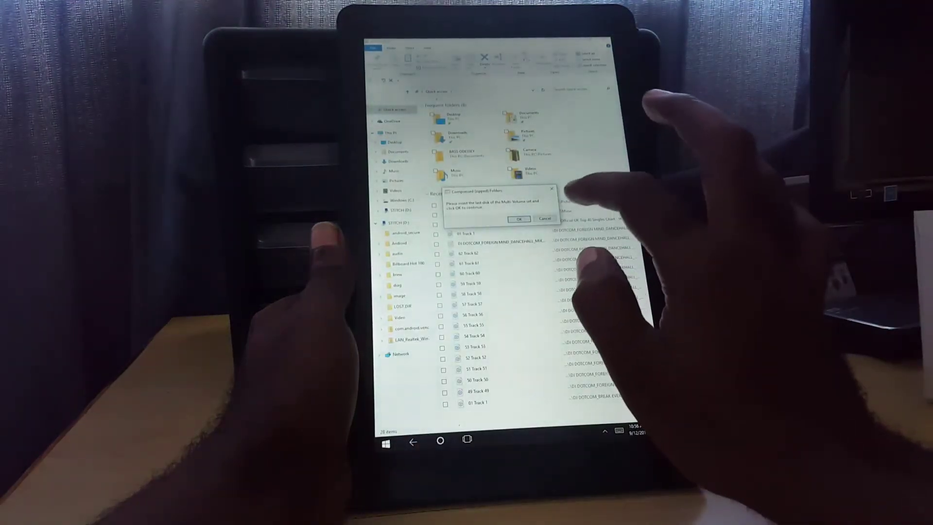
Cancel the Compressed (zipped) Folders message, review Quick access, then return to Start.
click(545, 219)
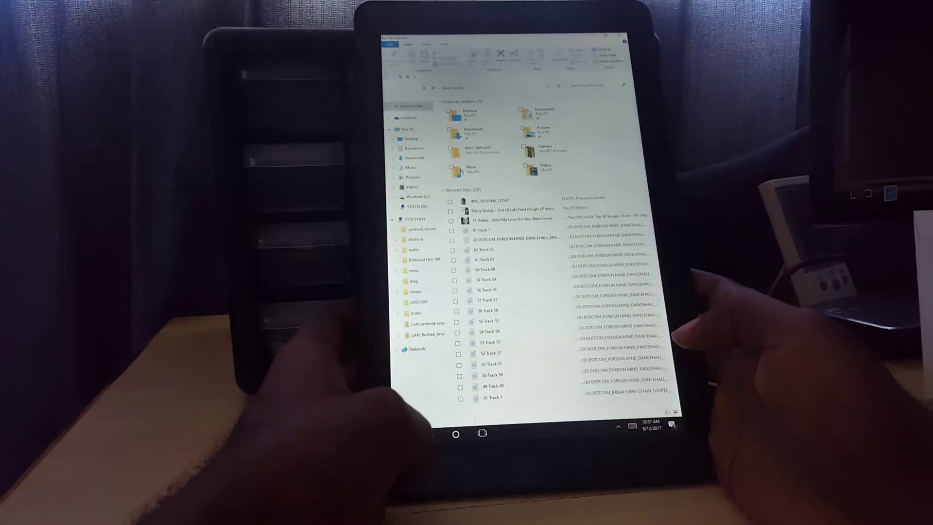
click(403, 436)
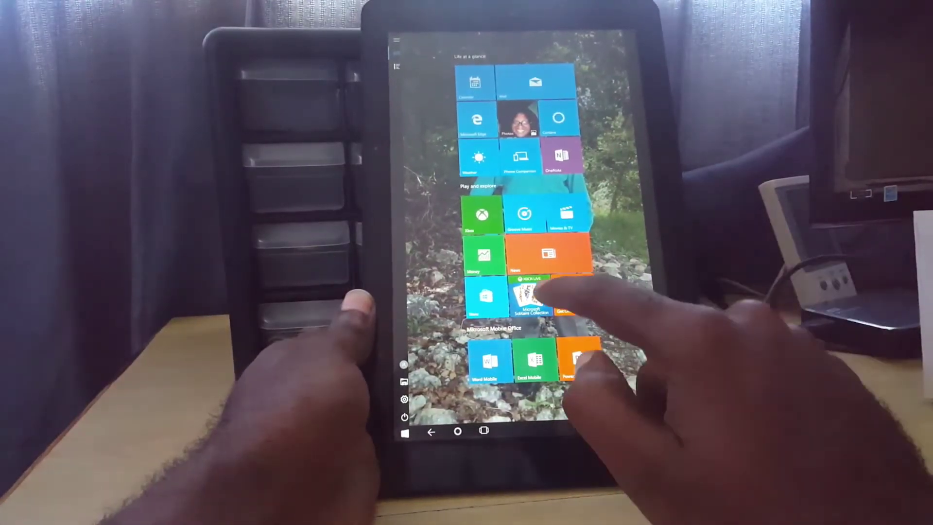
Launch Microsoft Solitaire Collection and choose the Spider game.
click(530, 295)
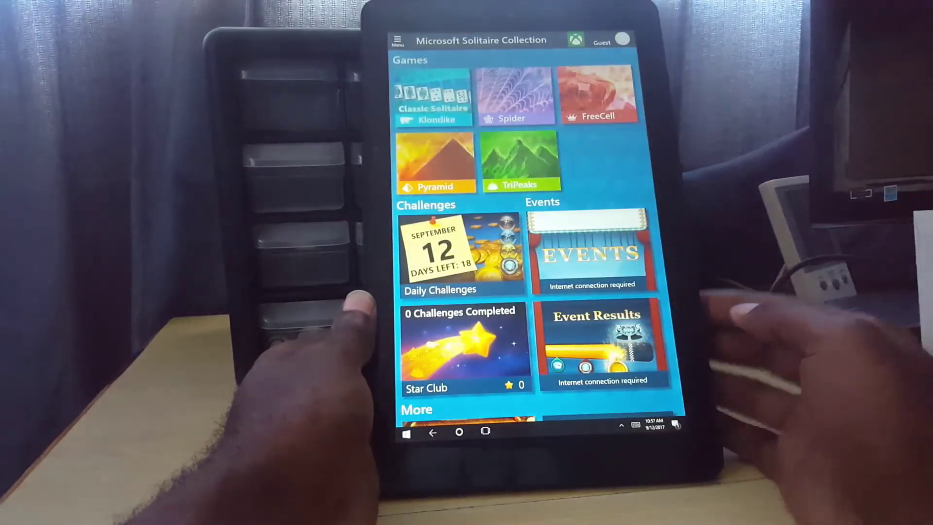
scroll(536, 240, down, 5)
scroll(536, 240, down, 10)
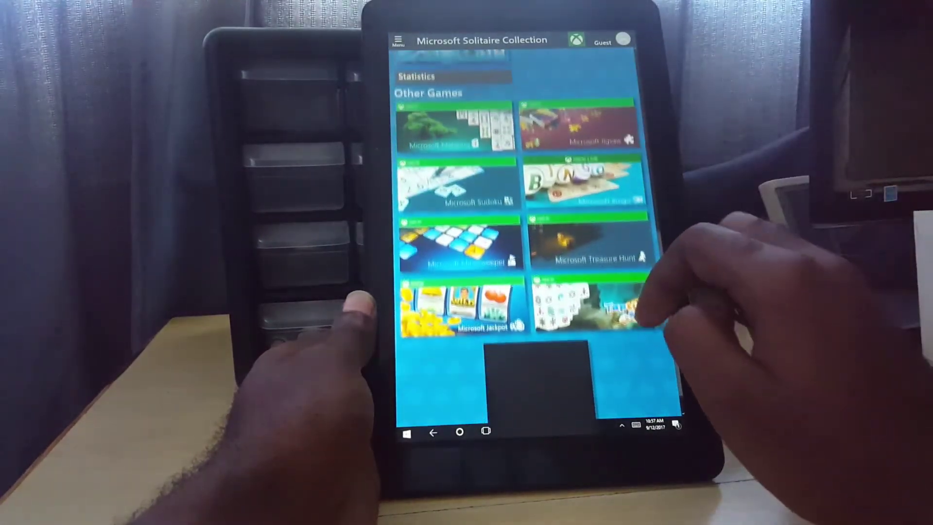
scroll(583, 255, down, 3)
scroll(584, 256, up, 15)
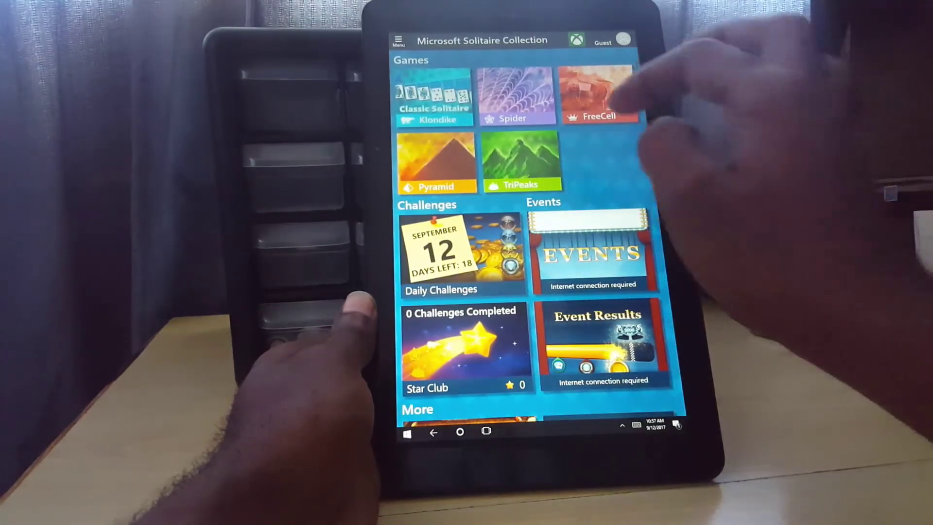
click(598, 99)
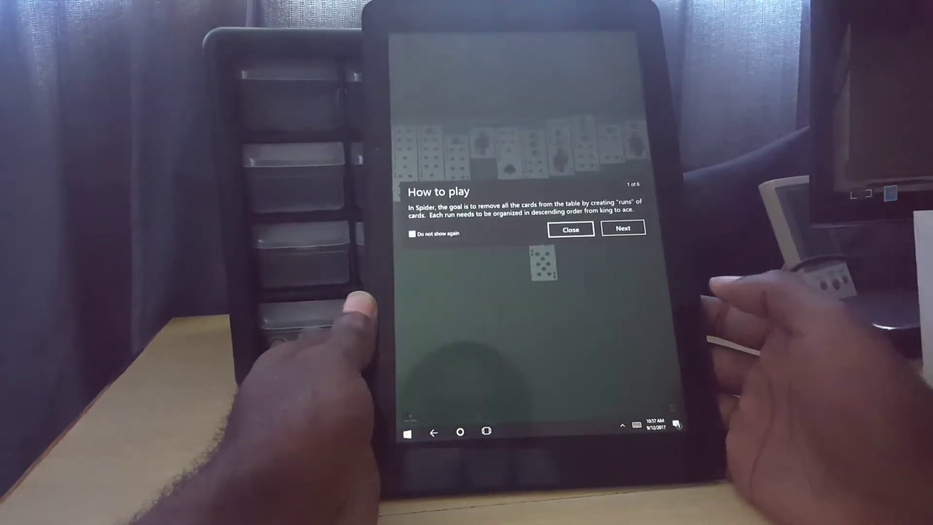
Close Spider's How to play introduction to begin the game.
click(570, 229)
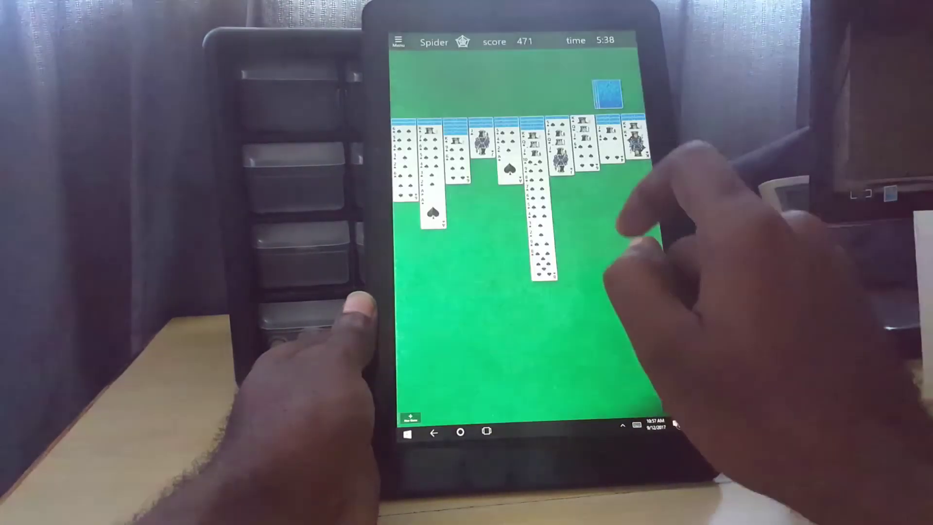